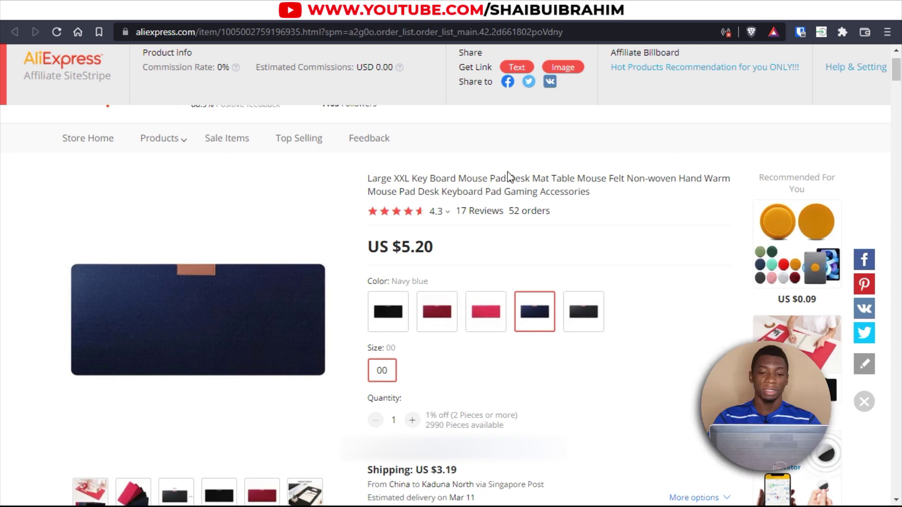
# Highlight 'Desk Mat Table' in the product title and the 00 size option.
pyautogui.moveTo(507, 178); pyautogui.dragTo(578, 174)
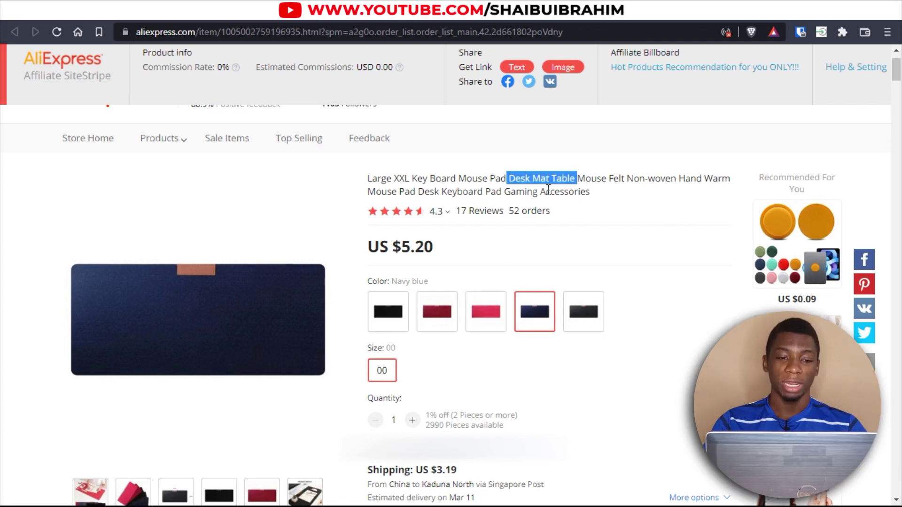
pyautogui.moveTo(621, 361); pyautogui.dragTo(431, 247)
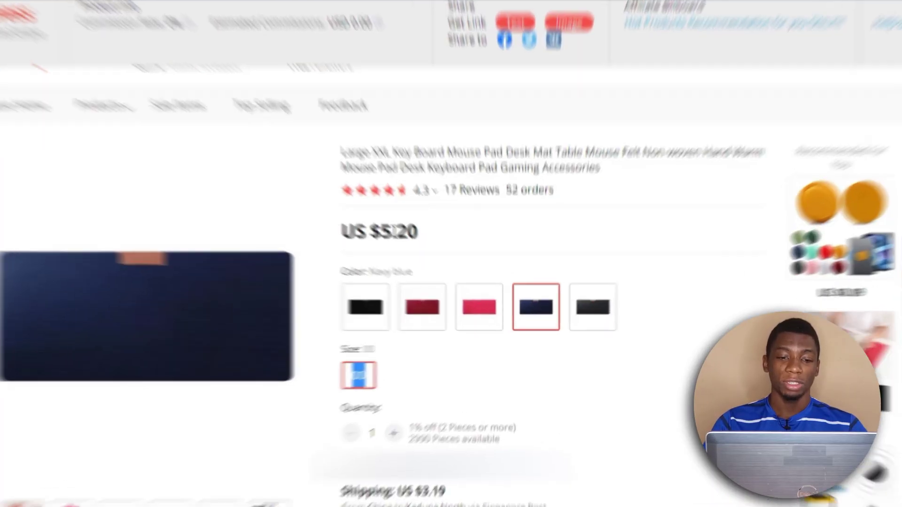
pyautogui.scroll(-1, 593, 358)
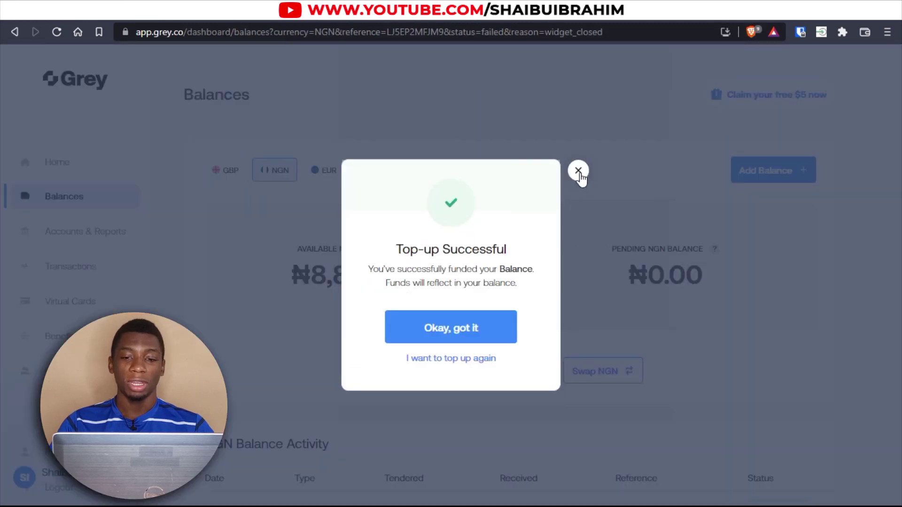
# Close the top-up confirmation and check the ₦8,874.00 available NGN balance.
pyautogui.click(578, 171)
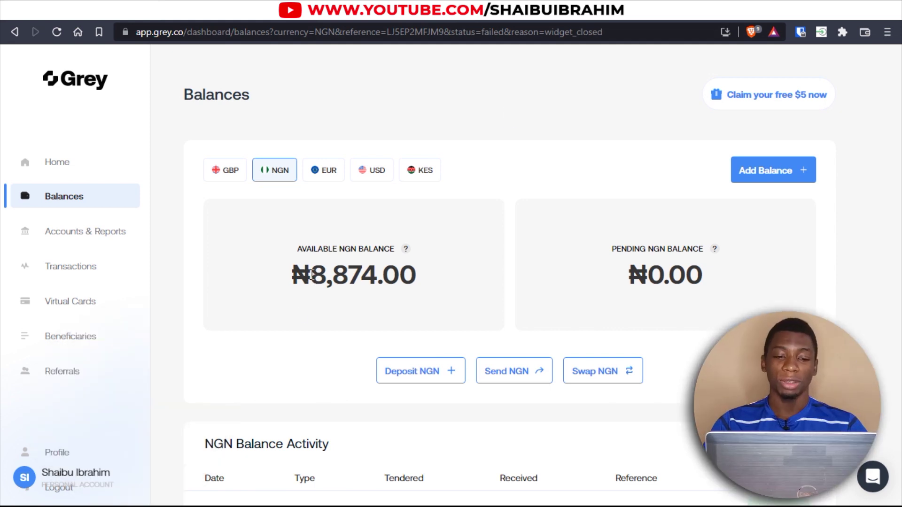
pyautogui.moveTo(311, 272); pyautogui.dragTo(376, 260)
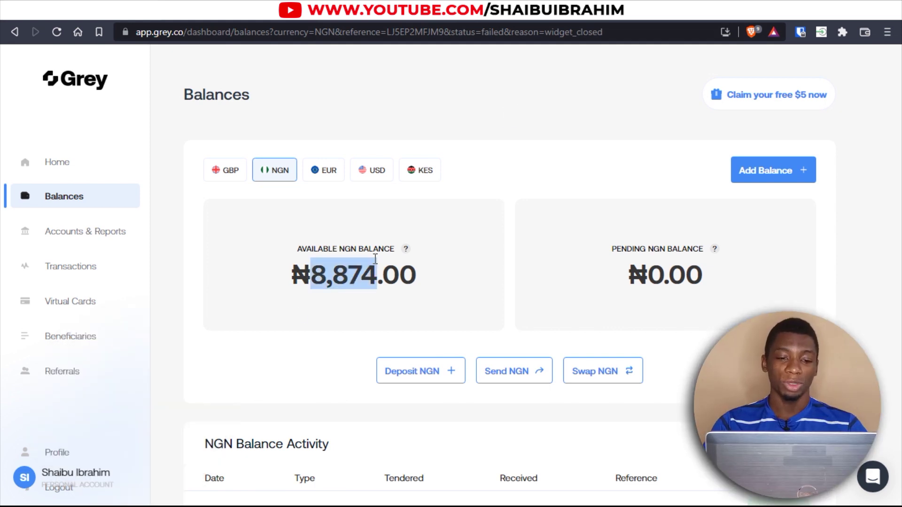
pyautogui.click(312, 342)
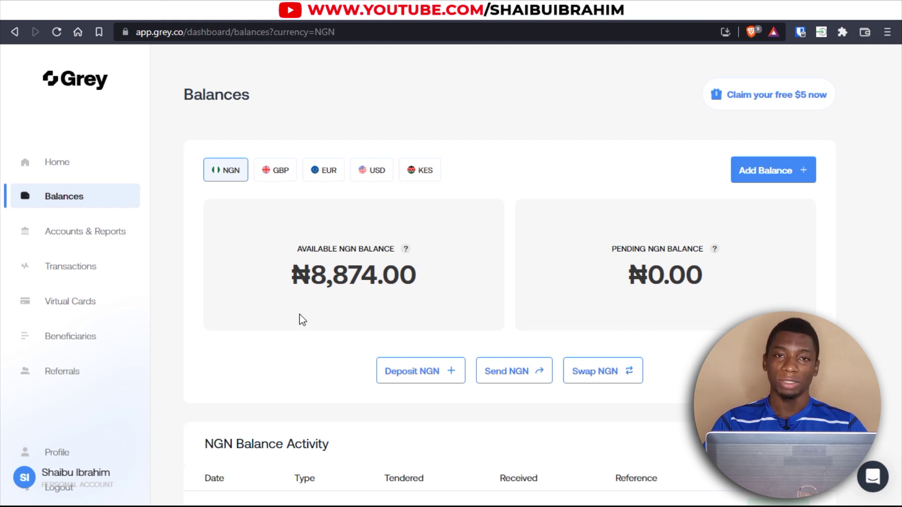
# Start creating a virtual debit card and get past the BVN step.
pyautogui.click(87, 306)
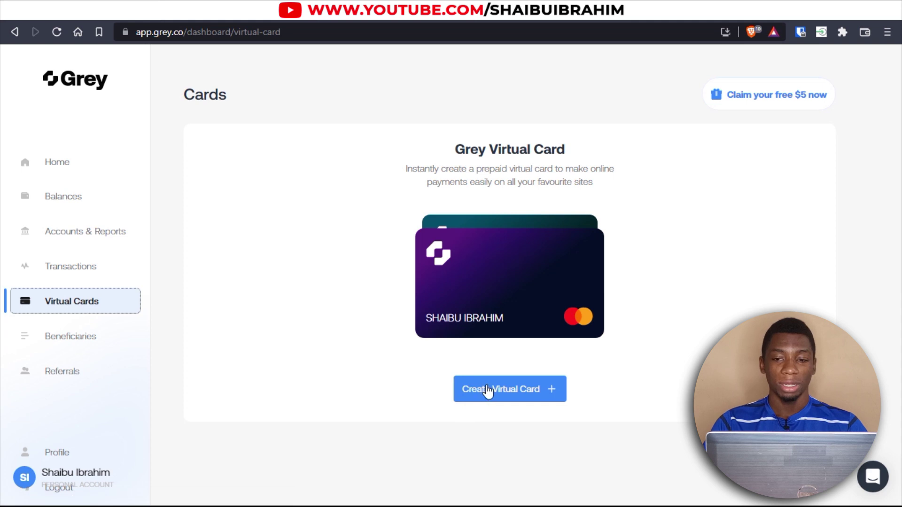
pyautogui.click(487, 390)
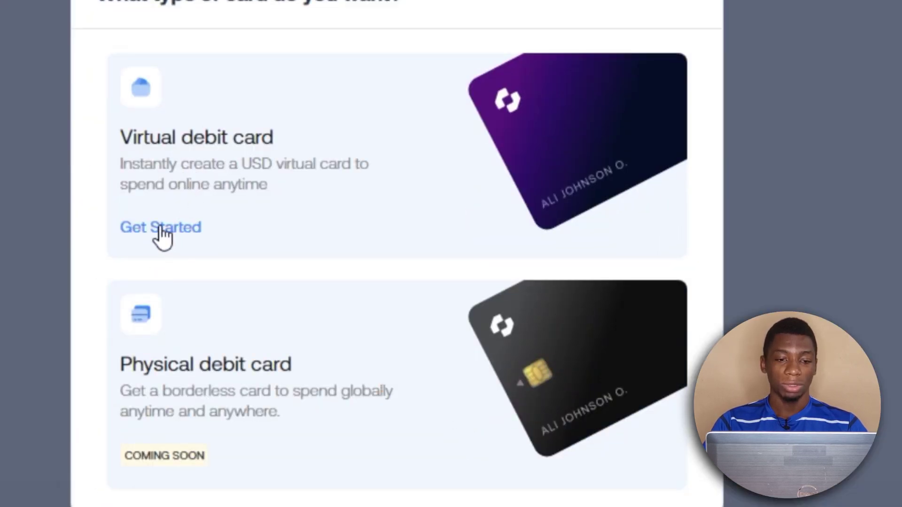
pyautogui.click(160, 228)
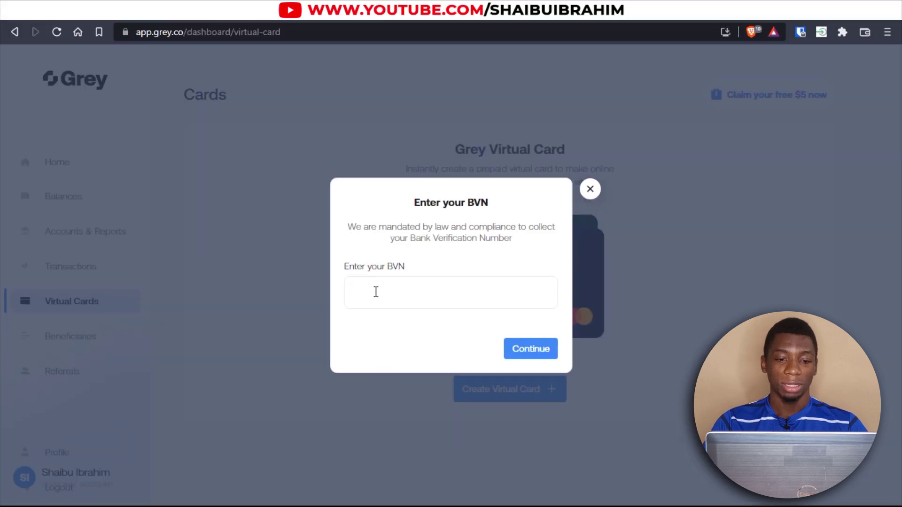
pyautogui.click(392, 293)
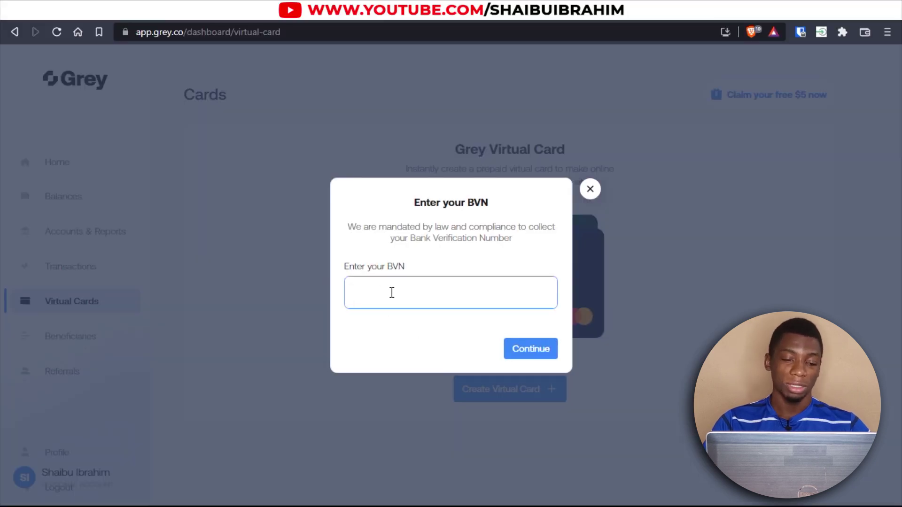
pyautogui.click(492, 360)
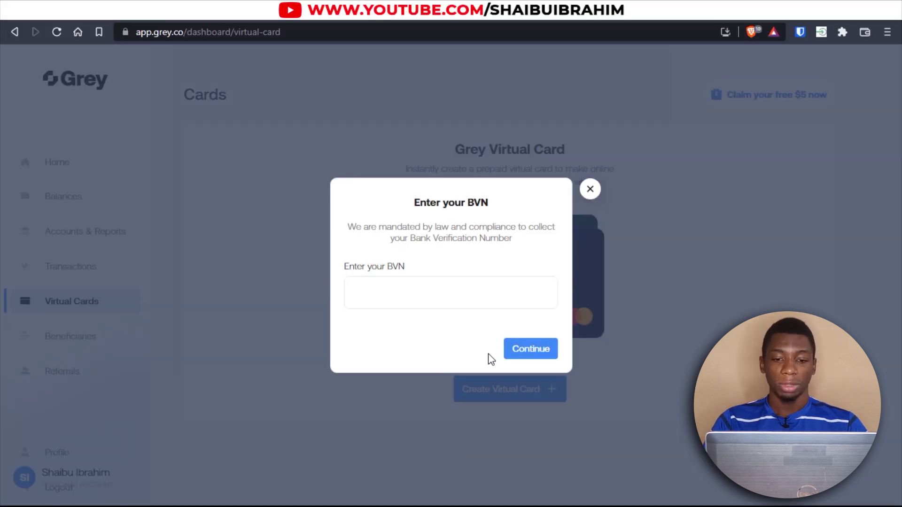
pyautogui.click(536, 355)
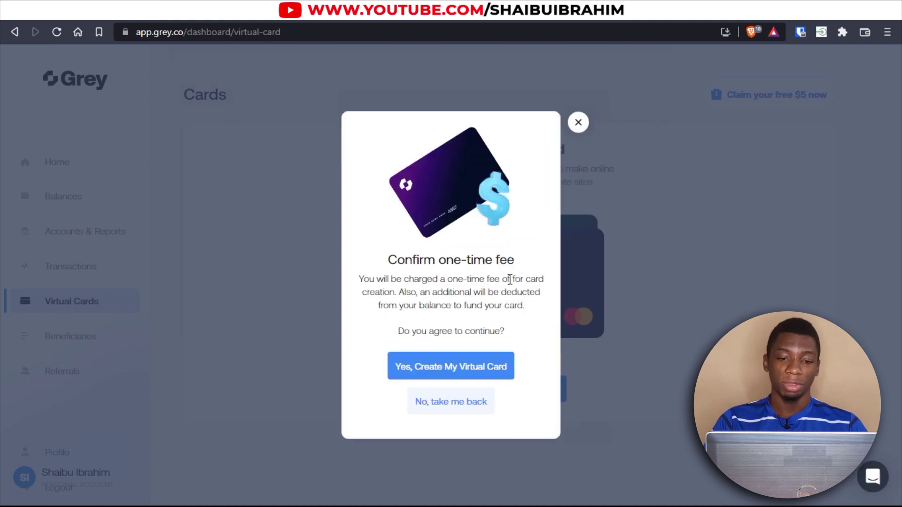
# Accept the one-time fee, then dismiss the feature-not-available error and fee dialog.
pyautogui.click(432, 375)
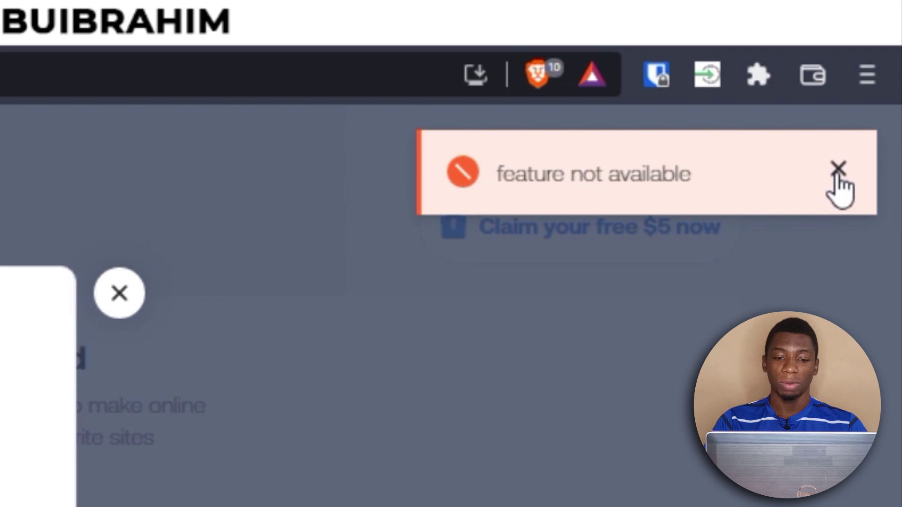
pyautogui.click(838, 170)
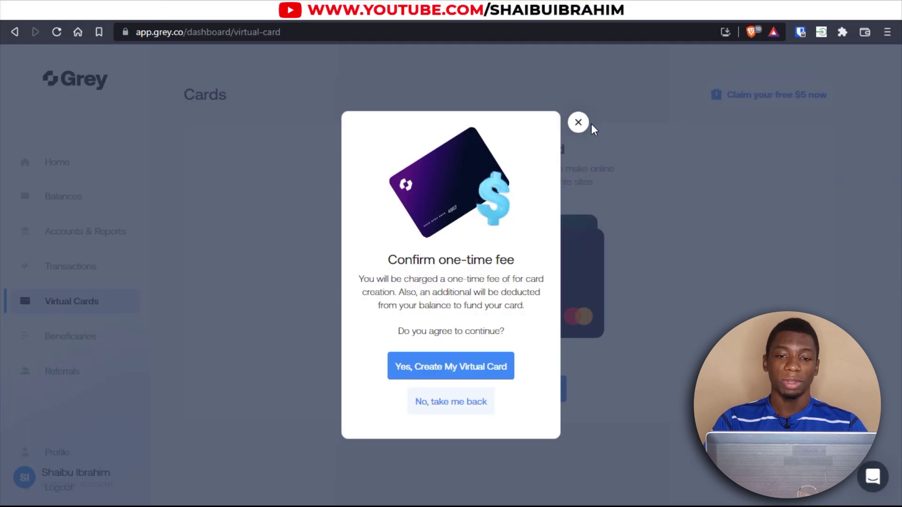
pyautogui.click(578, 123)
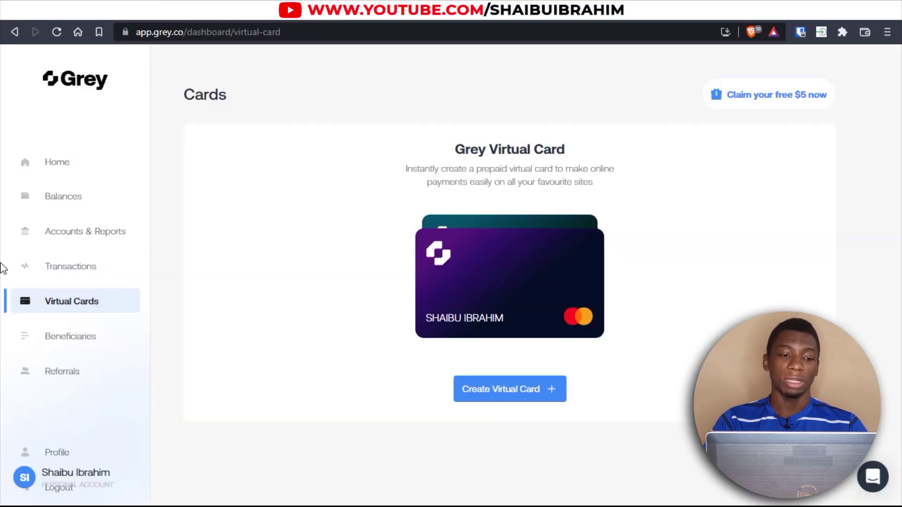
# Swap ₦8,874 from the NGN balance into the USD balance and confirm it.
pyautogui.click(66, 196)
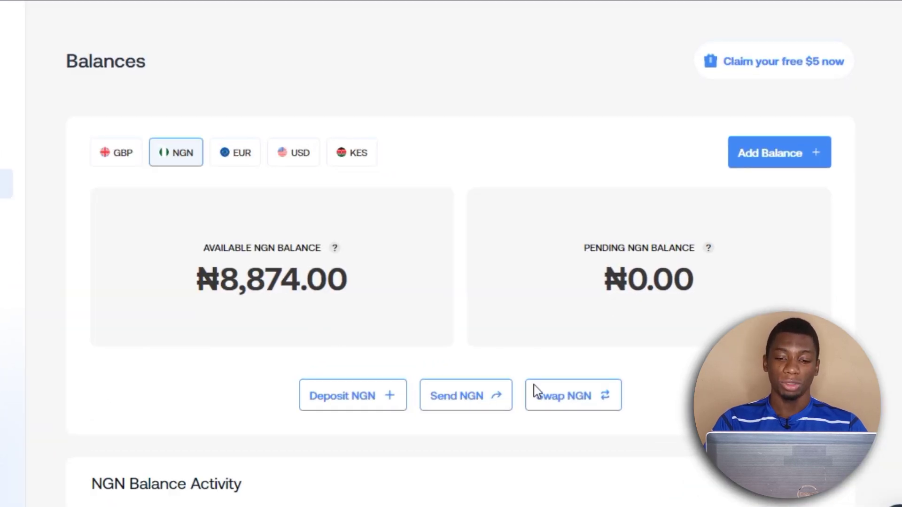
pyautogui.click(561, 402)
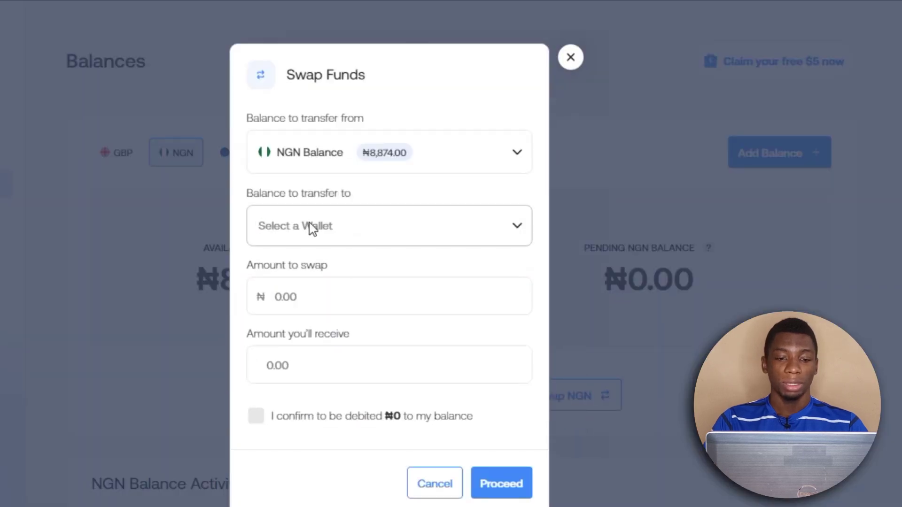
pyautogui.click(362, 227)
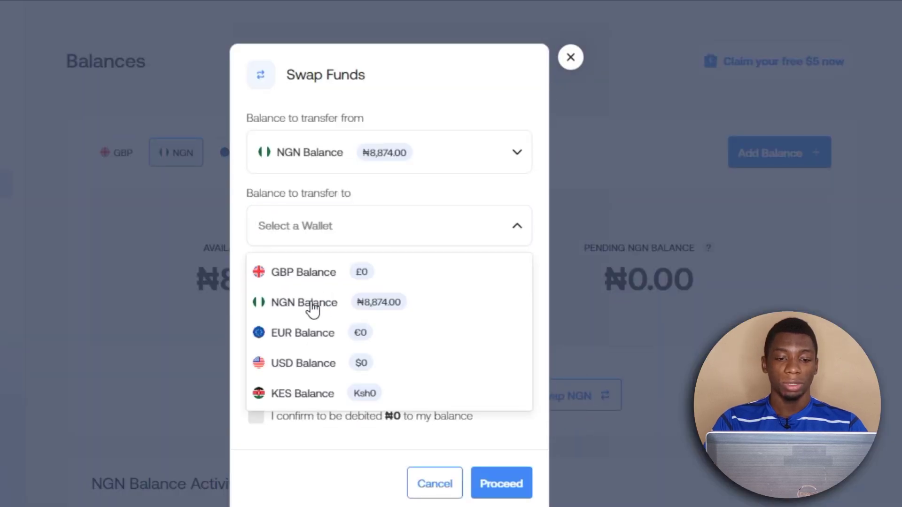
pyautogui.click(311, 364)
pyautogui.click(317, 324)
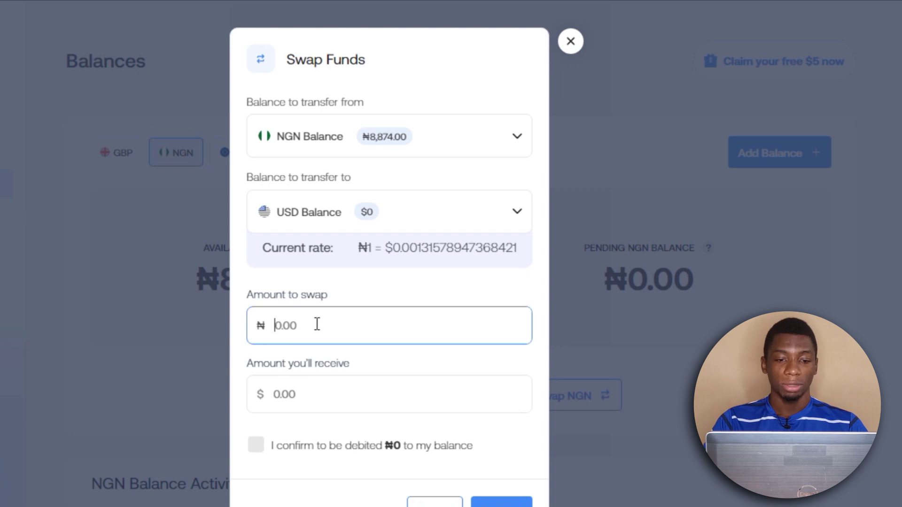
pyautogui.write('8874')
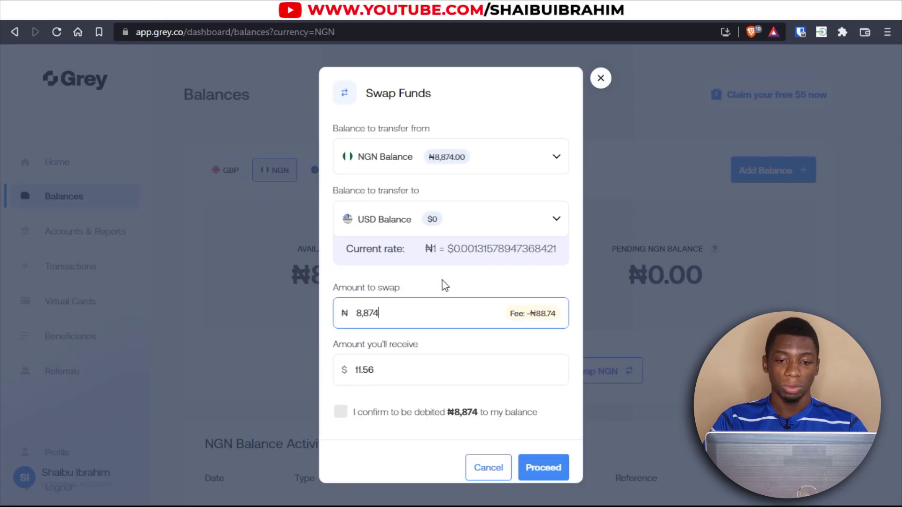
pyautogui.click(341, 412)
pyautogui.click(541, 468)
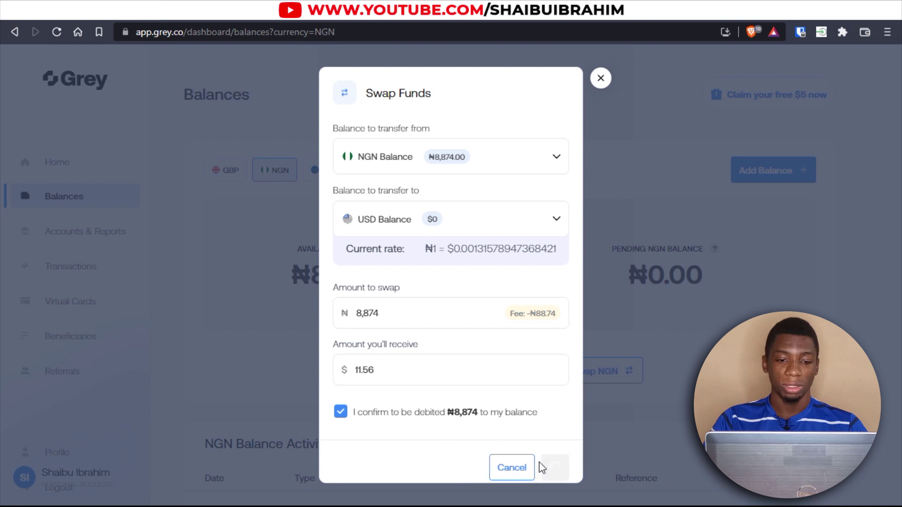
pyautogui.click(449, 338)
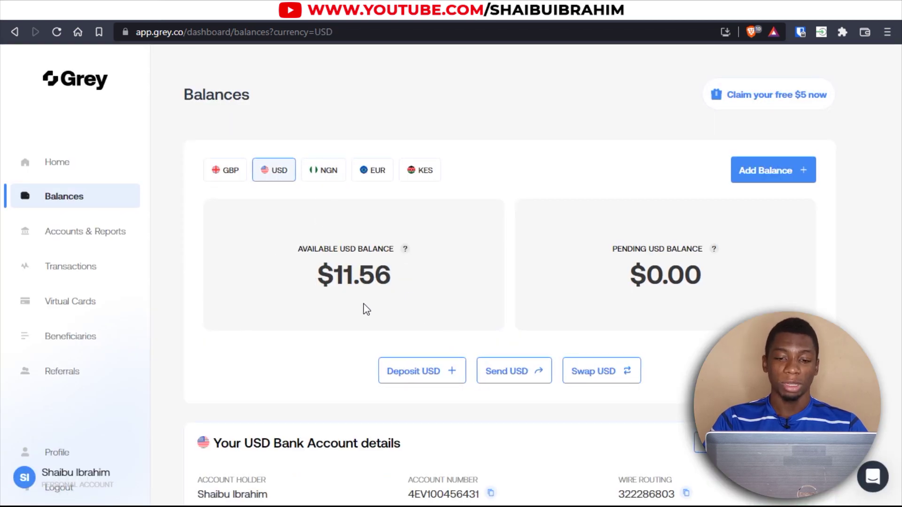
# Retry creating a virtual card by accepting the one-time fee.
pyautogui.click(67, 304)
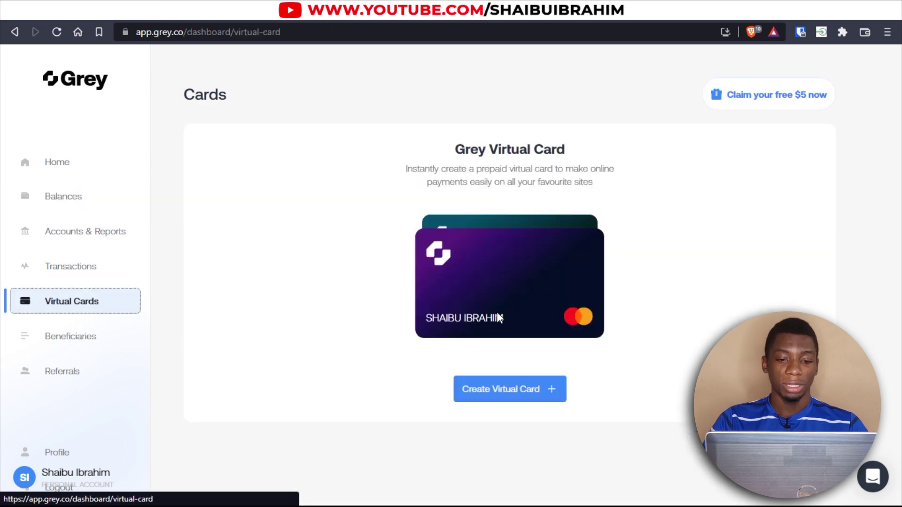
pyautogui.click(500, 397)
pyautogui.click(439, 376)
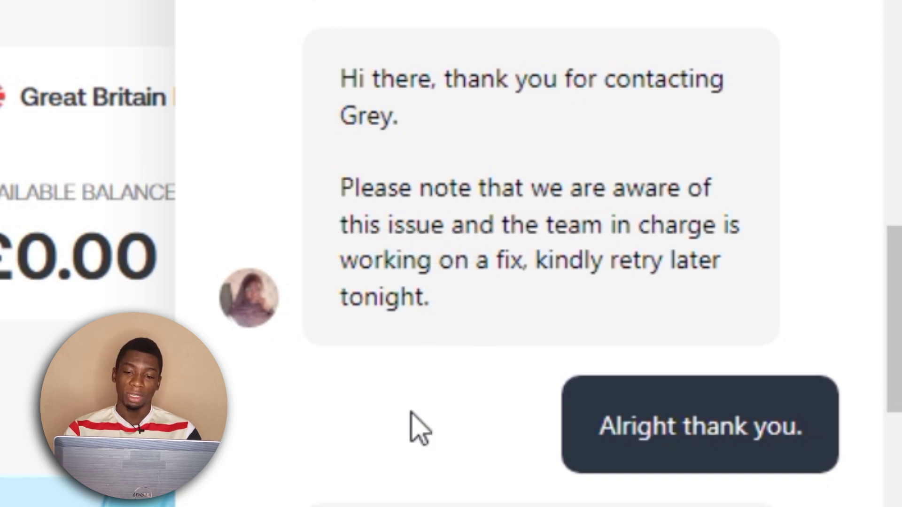
# Read the support reply and return to the Messages list.
pyautogui.scroll(-5, 409, 416)
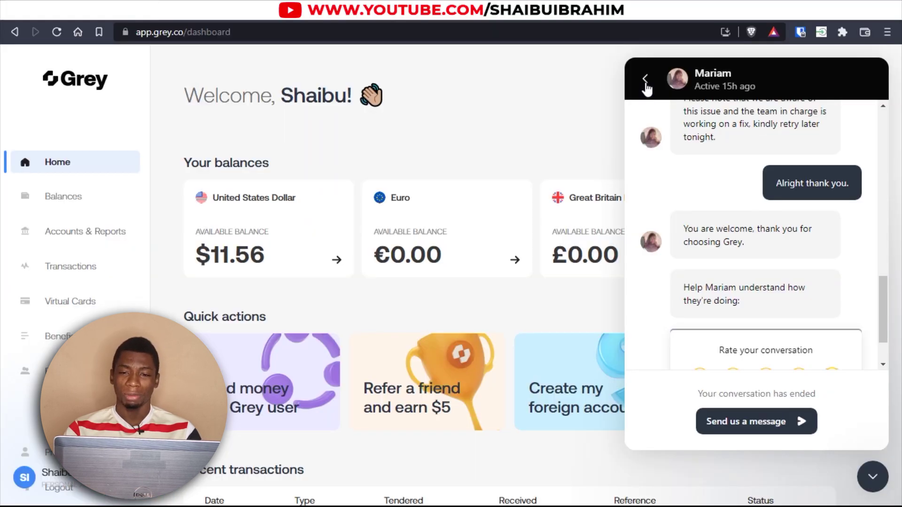
pyautogui.click(645, 80)
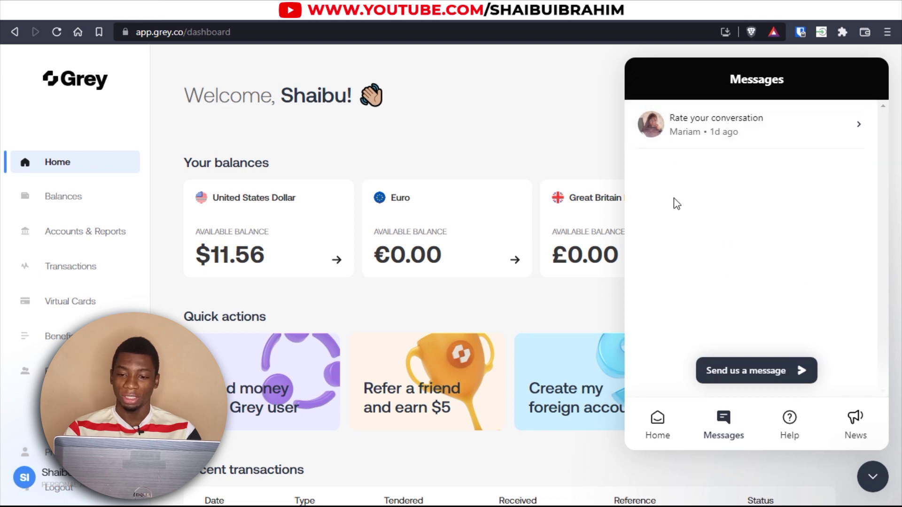
pyautogui.scroll(-3, 675, 202)
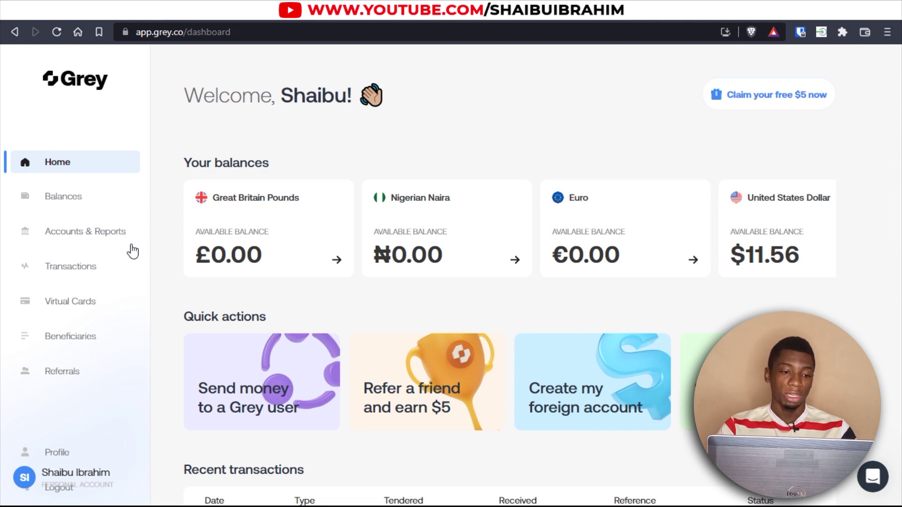
# Start a new virtual debit card and submit the bank verification number.
pyautogui.click(77, 301)
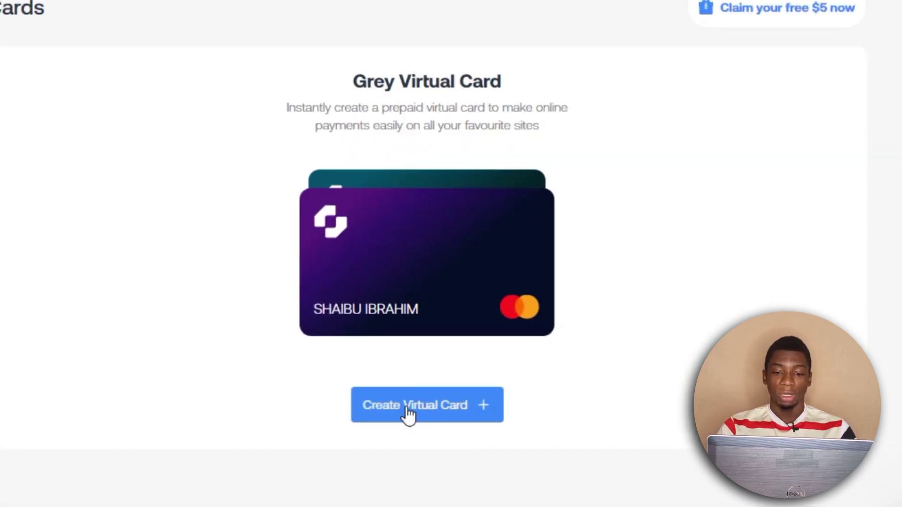
pyautogui.click(408, 413)
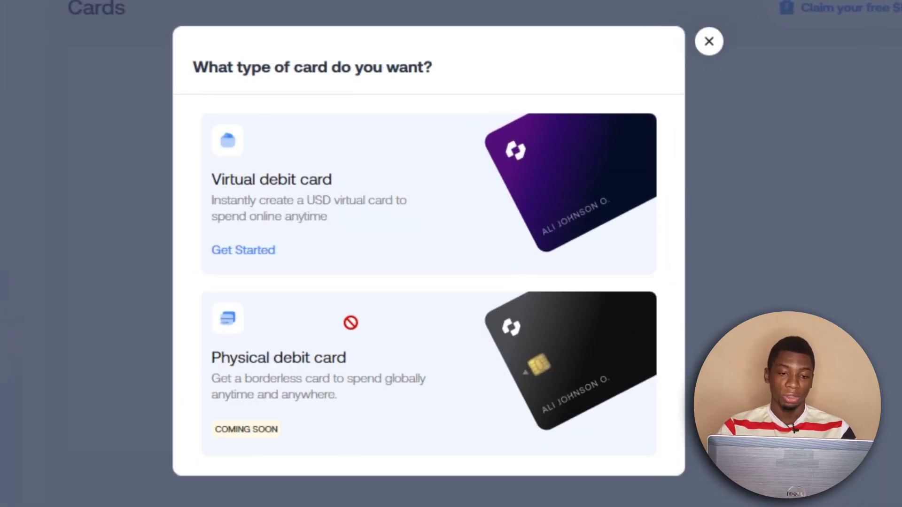
pyautogui.click(241, 252)
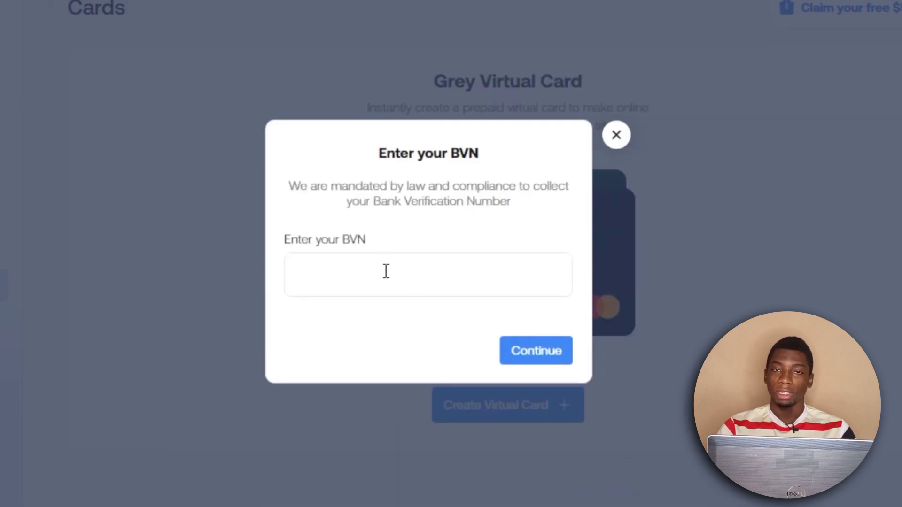
pyautogui.click(474, 289)
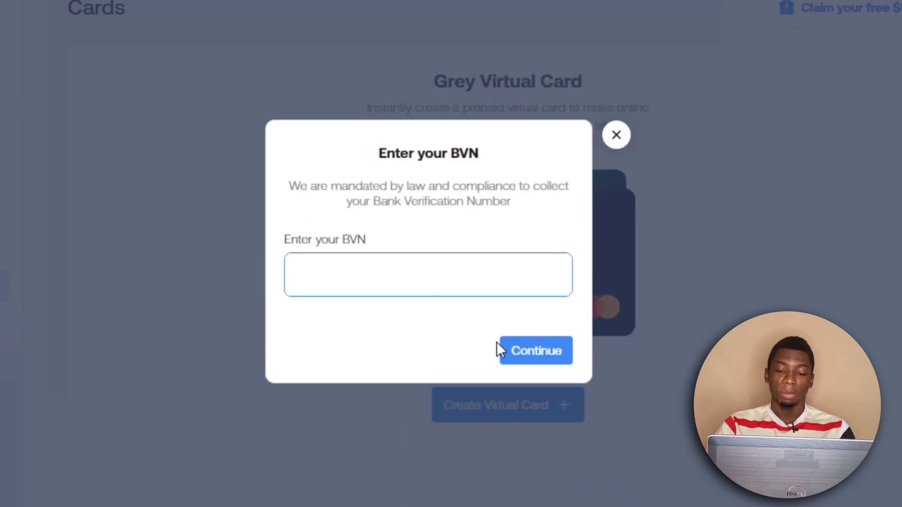
pyautogui.click(539, 357)
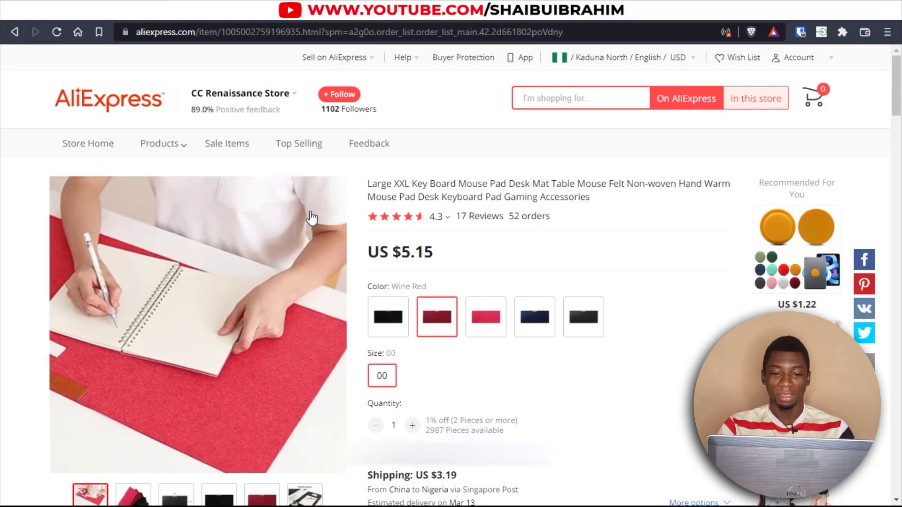
pyautogui.scroll(-4, 540, 303)
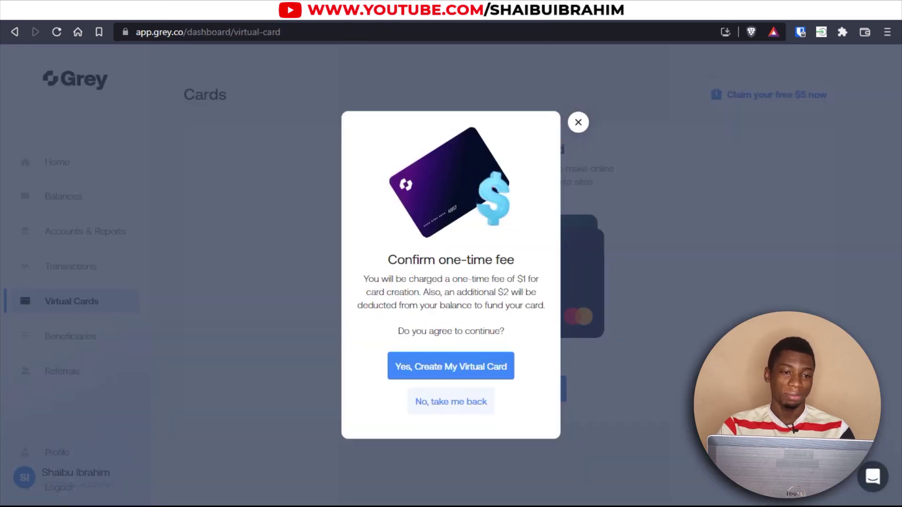
# Accept the $1 fee and $2 initial funding to create the virtual card.
pyautogui.click(437, 374)
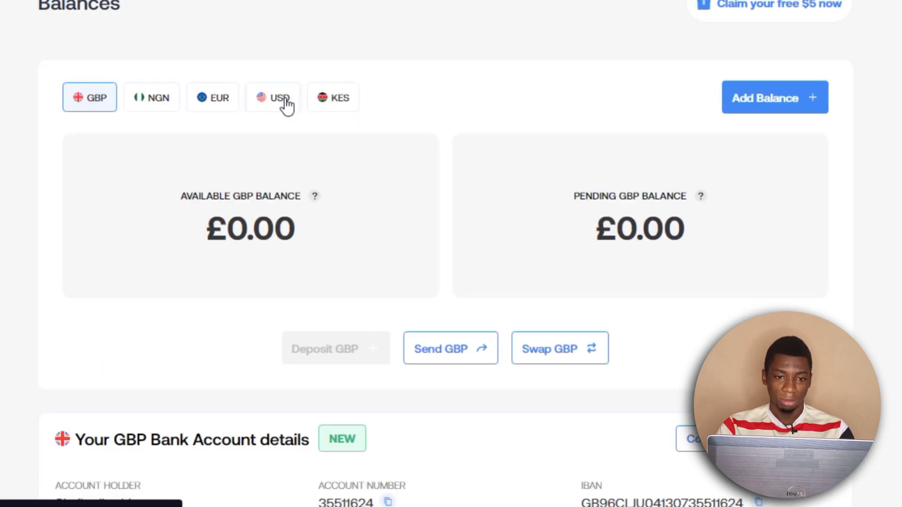
# Check that the USD balance holds $8.56.
pyautogui.click(283, 104)
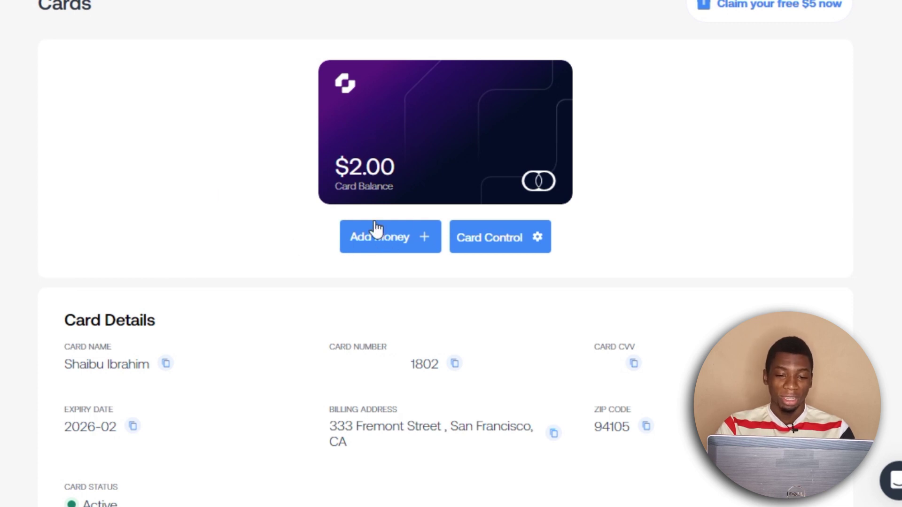
# Open the card top-up form with USD Balance as the funding wallet.
pyautogui.click(394, 252)
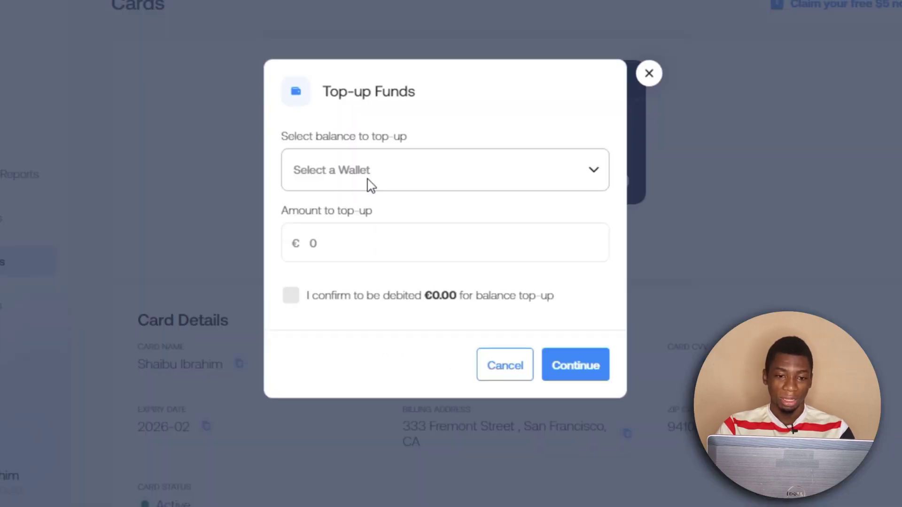
pyautogui.click(366, 181)
pyautogui.click(347, 215)
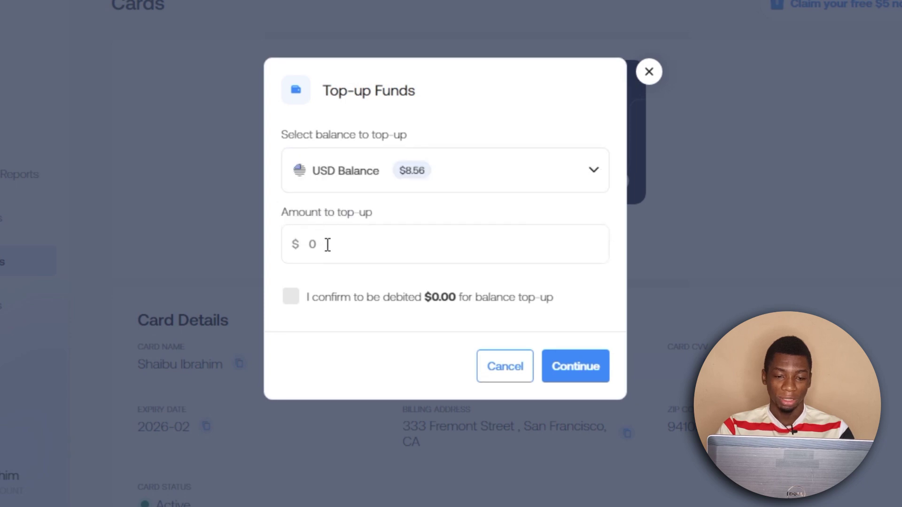
pyautogui.click(578, 166)
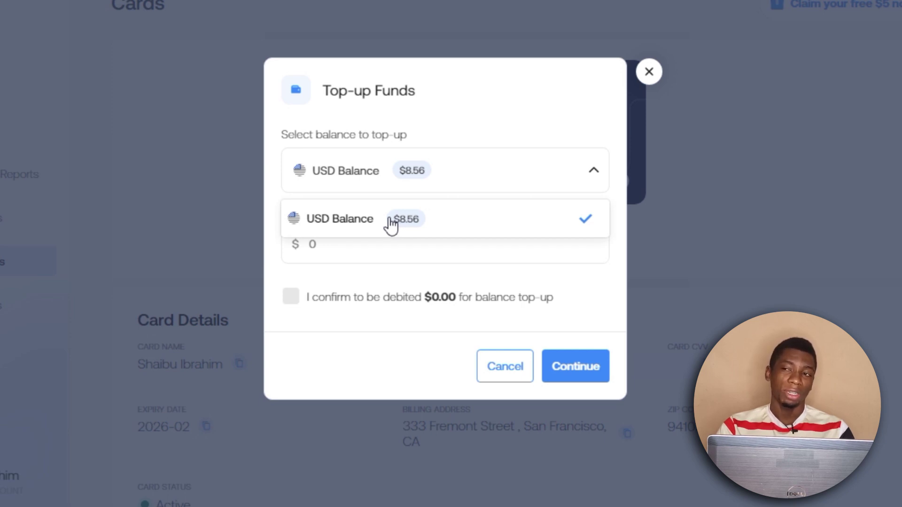
pyautogui.click(365, 224)
# Enter an $8 top-up amount, agree to the debit and submit it.
pyautogui.click(355, 252)
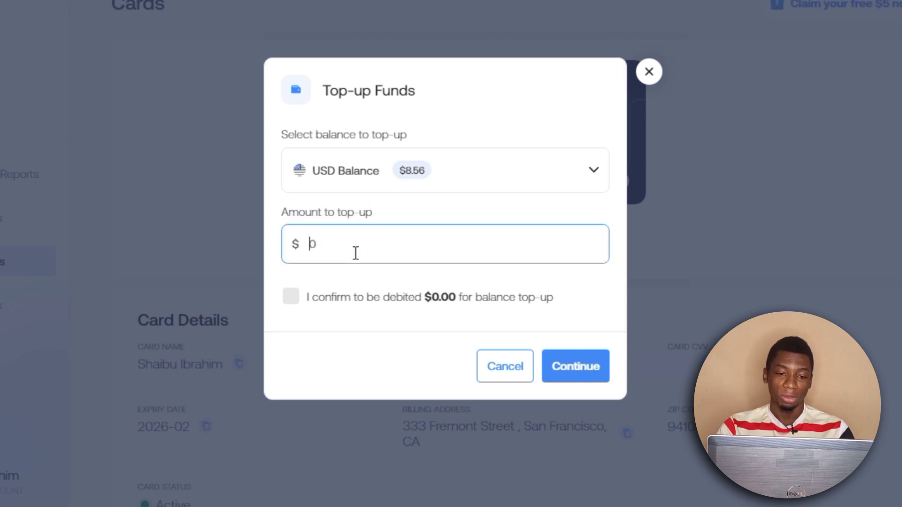
pyautogui.write('8')
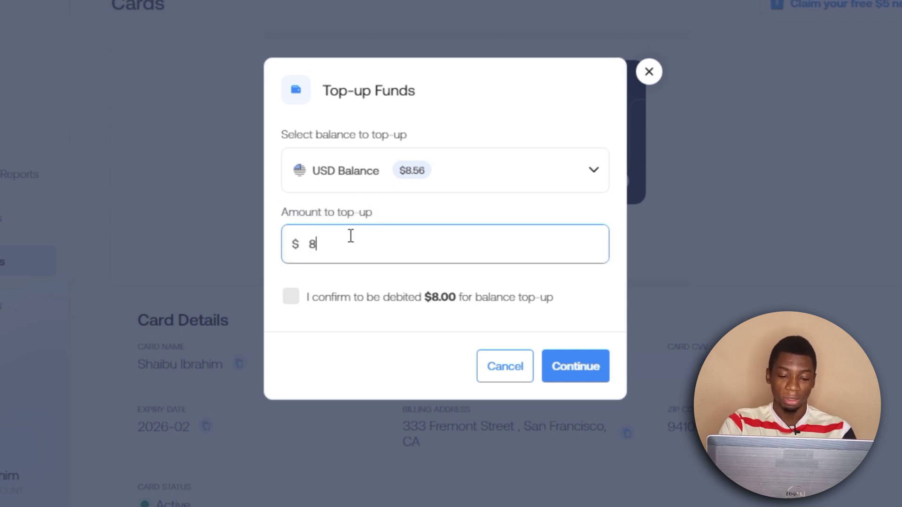
pyautogui.write('56')
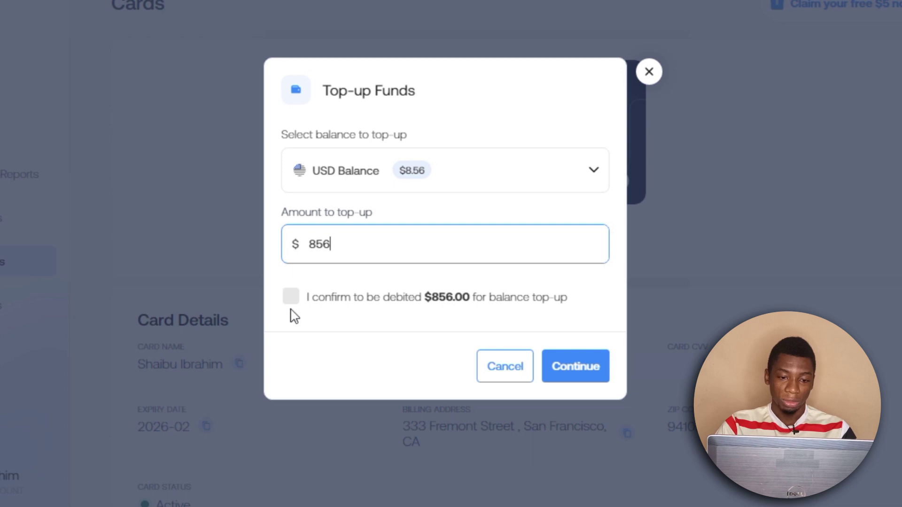
pyautogui.press('BackSpace')
pyautogui.press('BackSpace')
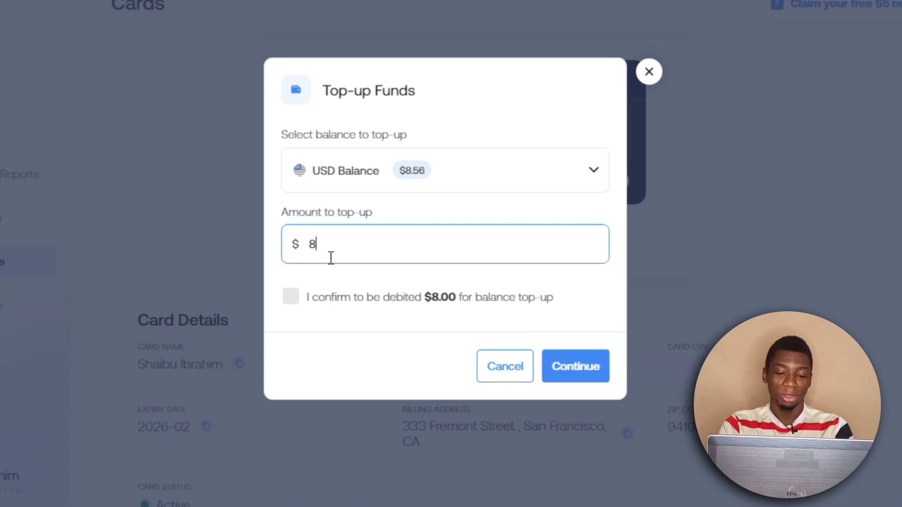
pyautogui.write('56')
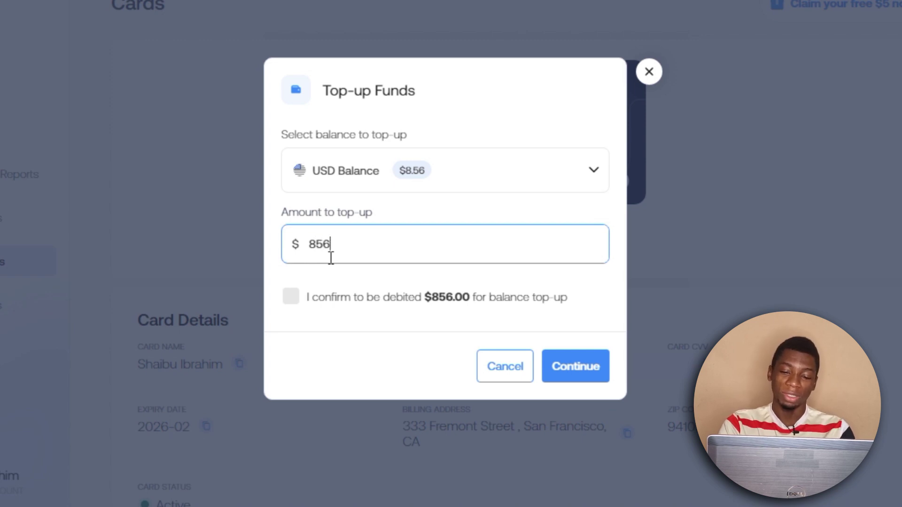
pyautogui.press('BackSpace')
pyautogui.press('BackSpace')
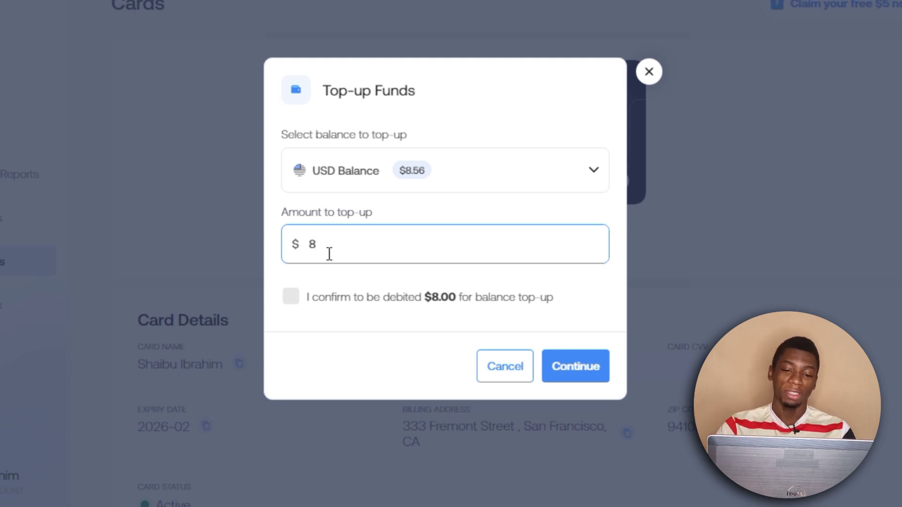
pyautogui.click(292, 297)
pyautogui.click(583, 369)
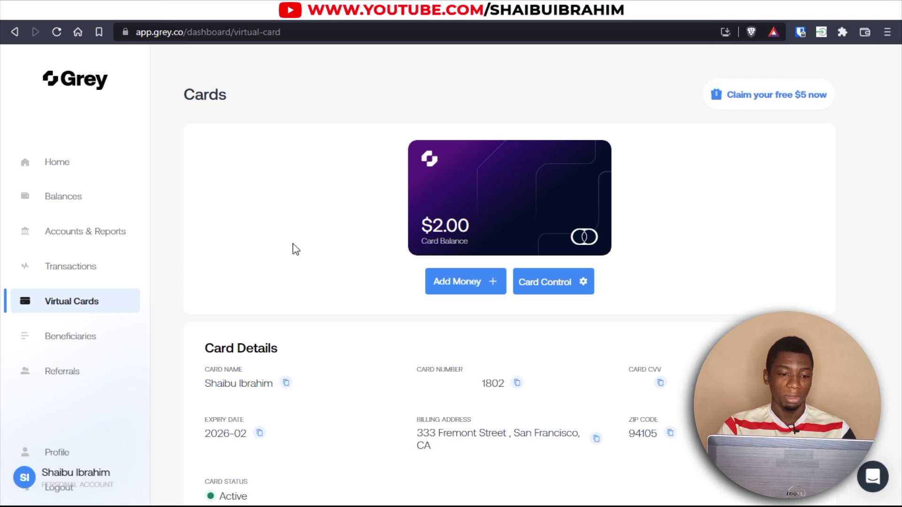
# Choose the Navy blue mouse pad and buy it, reaching the US $8.39 checkout.
pyautogui.click(57, 31)
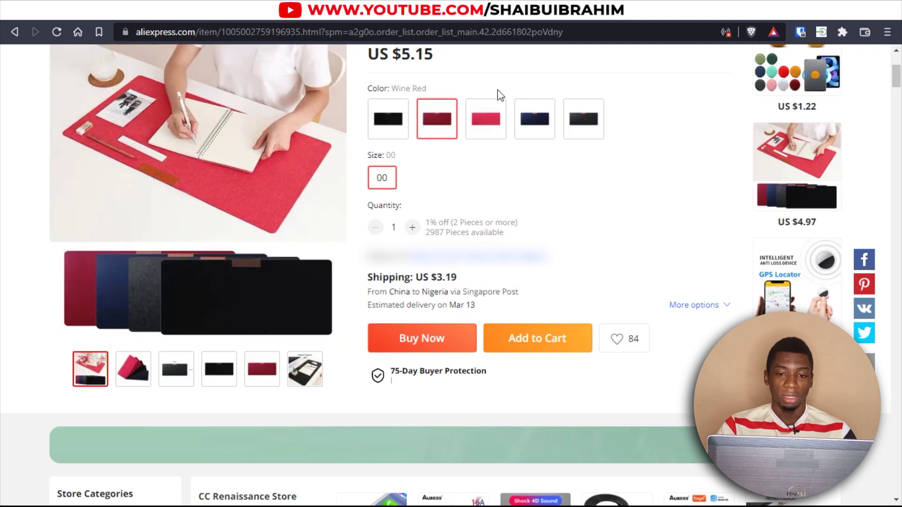
pyautogui.click(537, 127)
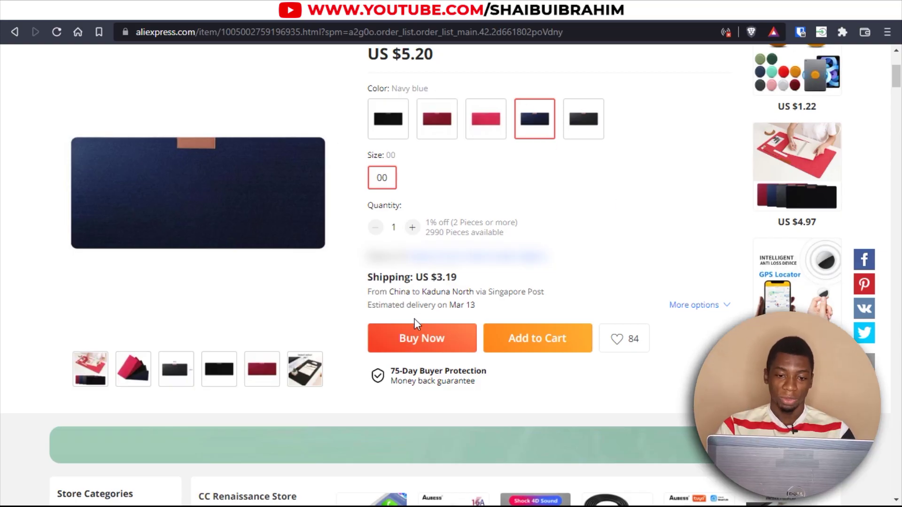
pyautogui.click(428, 342)
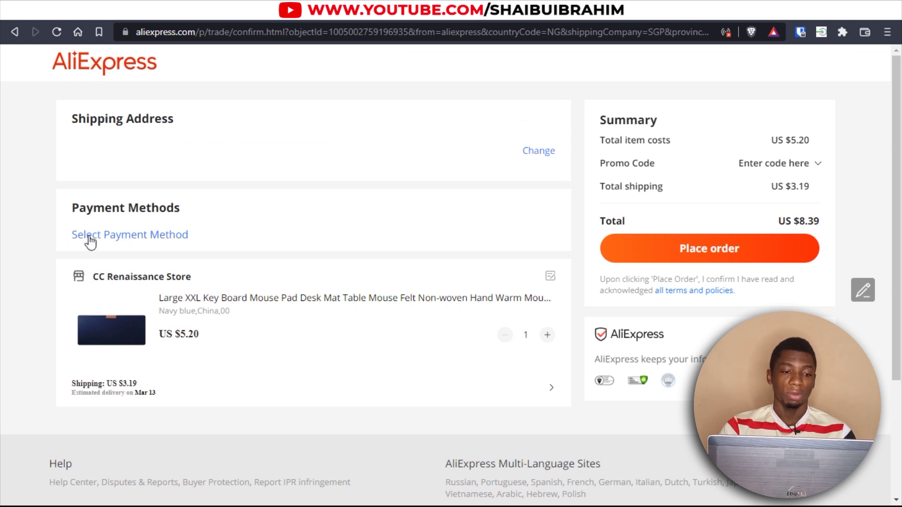
# Add a new card at checkout using the Grey virtual card number and expiry 02/26.
pyautogui.click(126, 240)
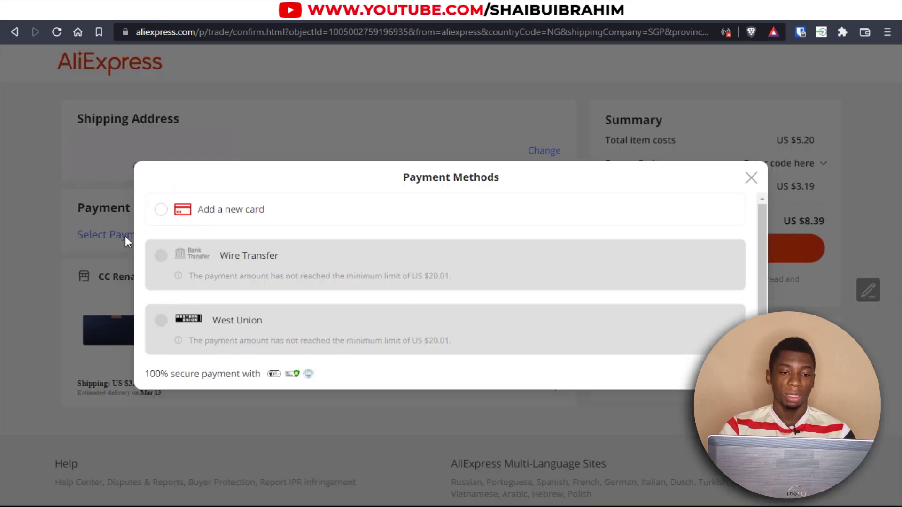
pyautogui.click(161, 210)
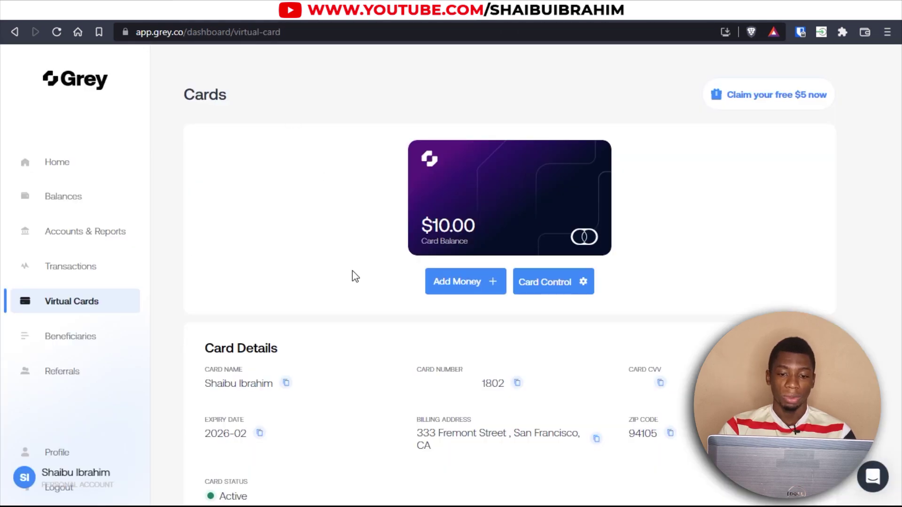
pyautogui.click(517, 384)
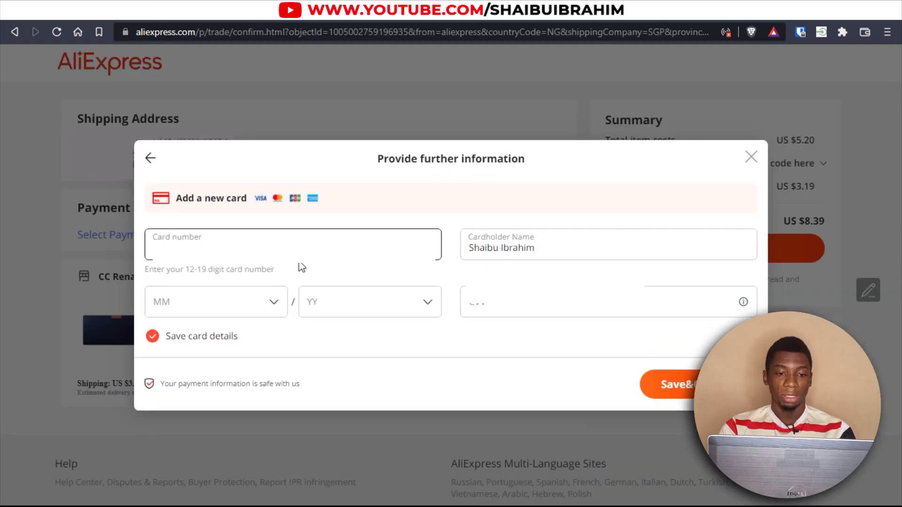
pyautogui.click(252, 306)
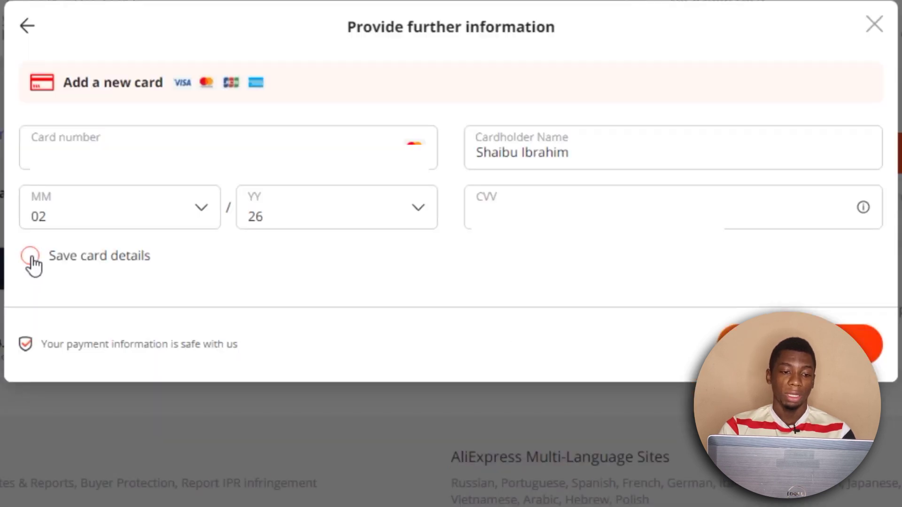
# Keep 'Save card details' ticked and confirm the card as the order's payment method.
pyautogui.click(155, 325)
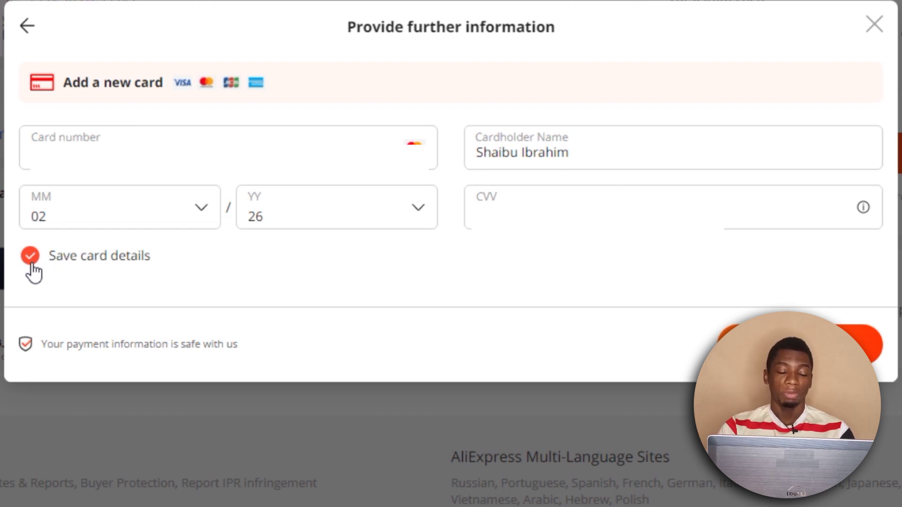
pyautogui.click(31, 263)
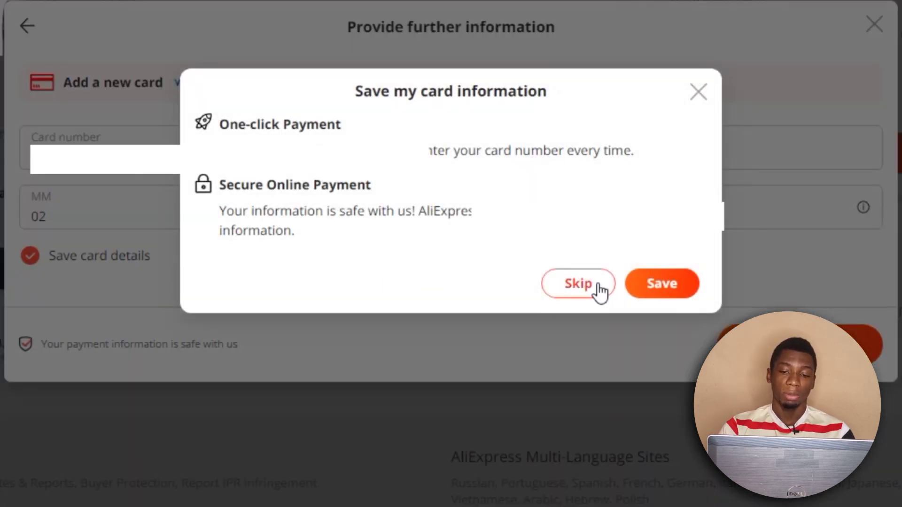
pyautogui.click(598, 285)
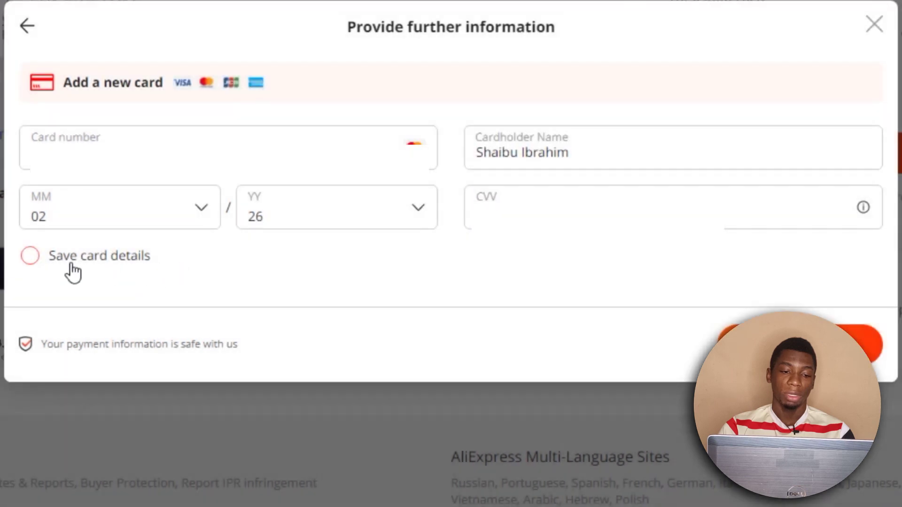
pyautogui.click(35, 267)
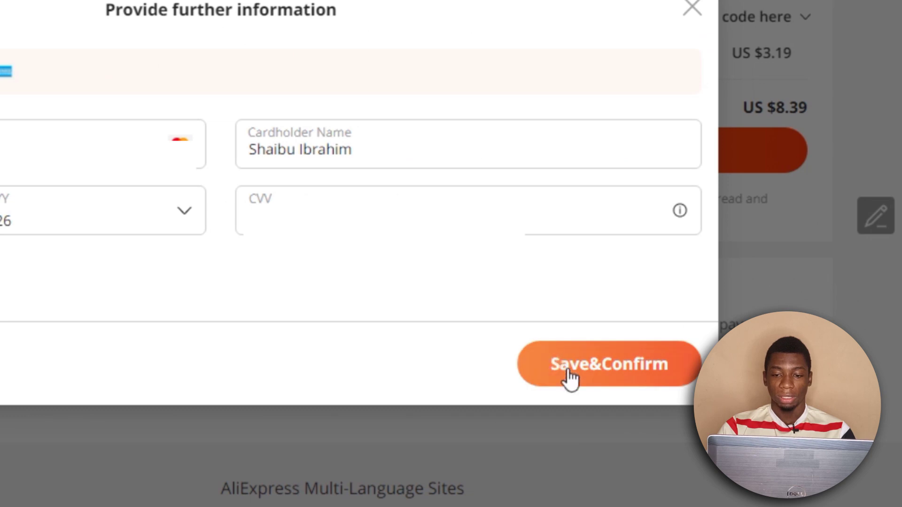
pyautogui.click(573, 373)
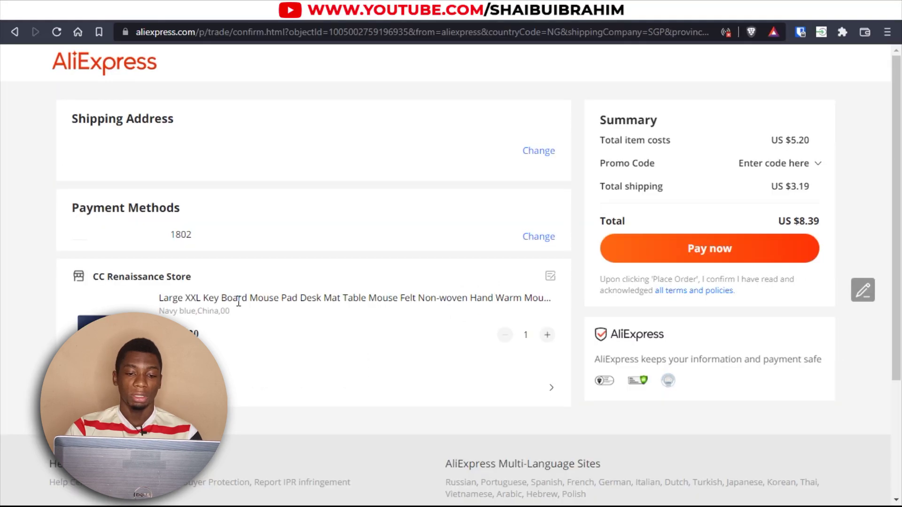
# Pay US $8.39 for the mouse pad order with the saved Grey card.
pyautogui.click(747, 256)
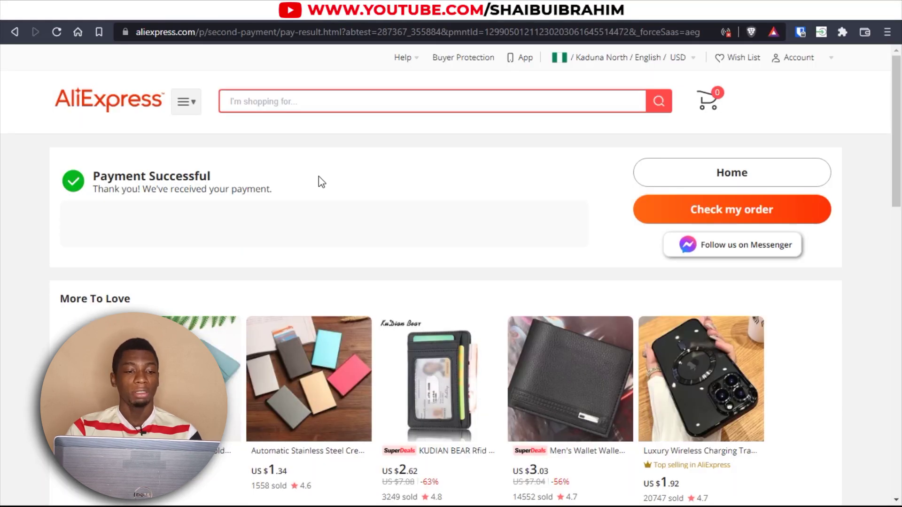